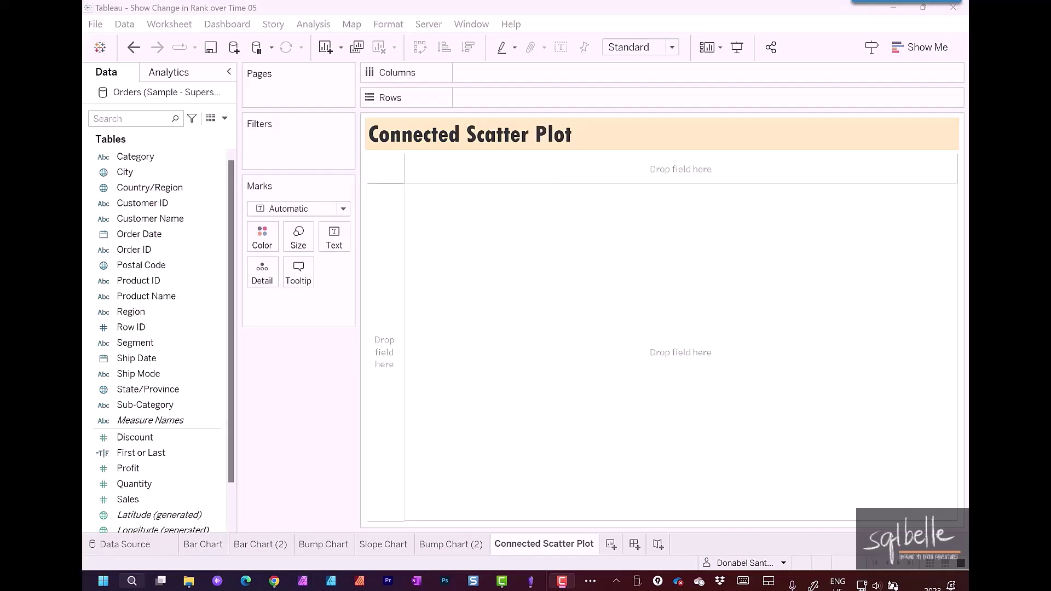
# Plot SUM(Profit) against SUM(Sales) and set the chart's grid lines to None.
pyautogui.moveTo(134, 499); pyautogui.dragTo(521, 74)
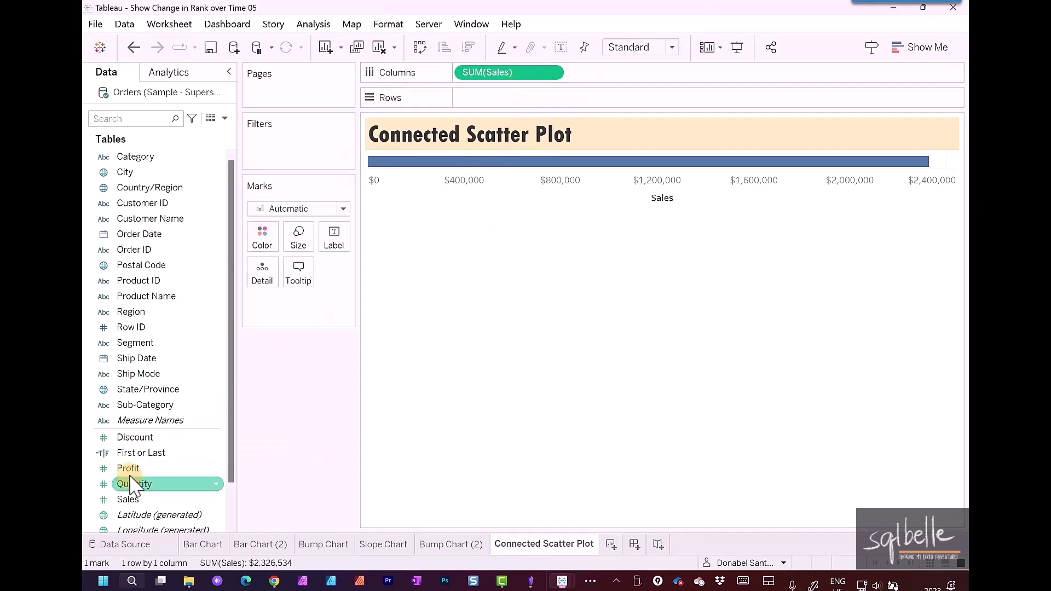
pyautogui.moveTo(132, 470); pyautogui.dragTo(515, 99)
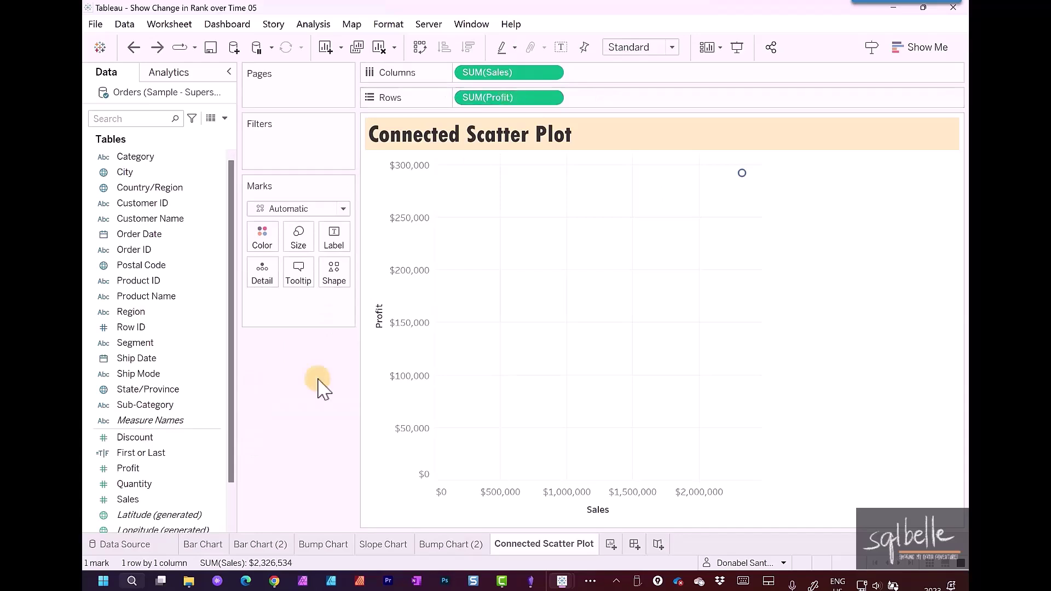
pyautogui.click(388, 25)
pyautogui.click(402, 164)
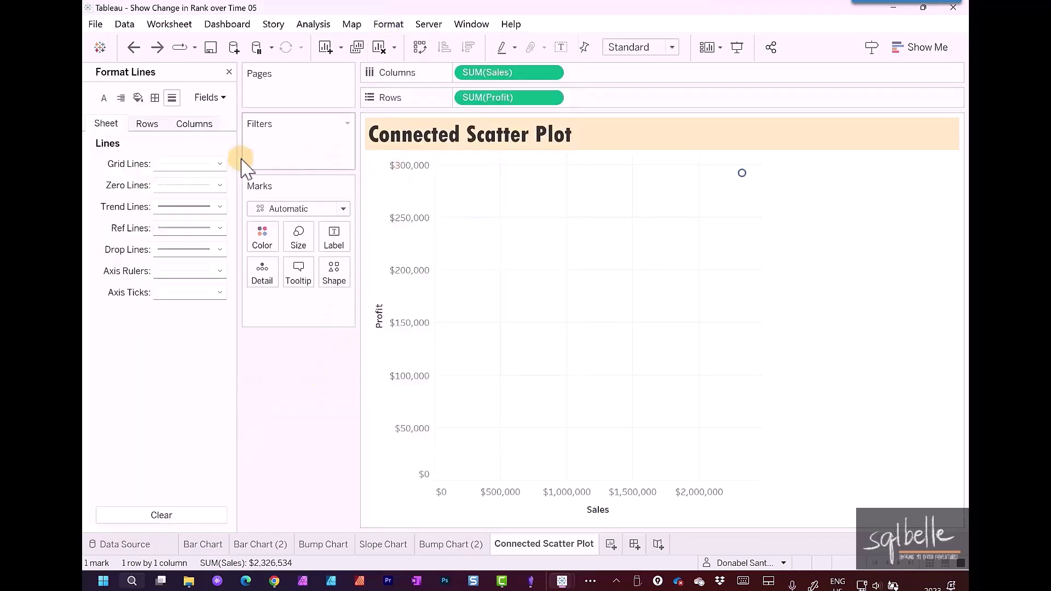
pyautogui.click(195, 164)
pyautogui.click(211, 183)
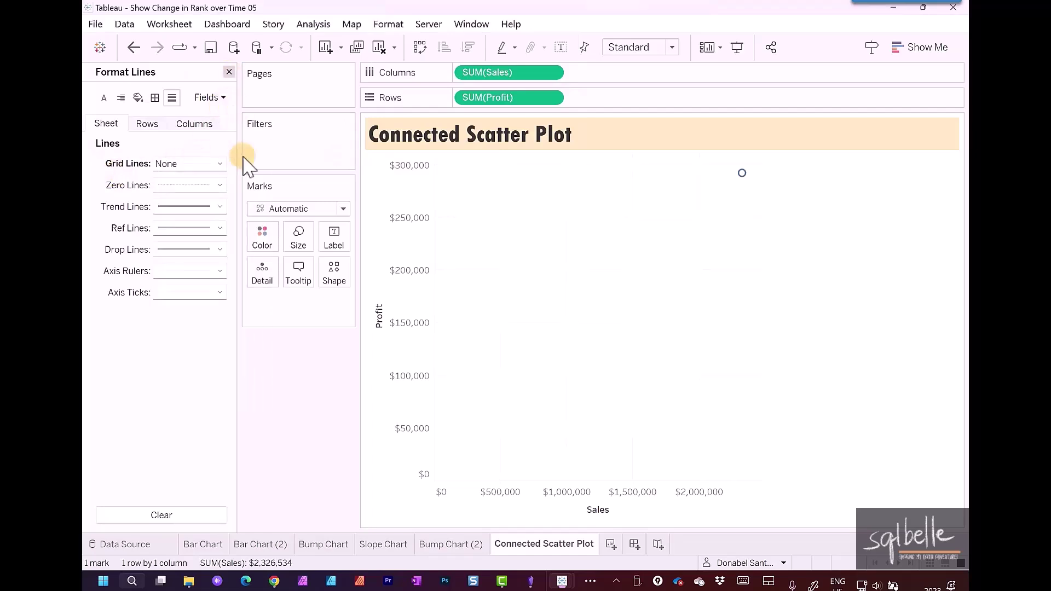
pyautogui.click(229, 72)
# Add Sub-Category to Detail for one point each and fit the chart to Entire View.
pyautogui.moveTo(145, 405); pyautogui.dragTo(261, 278)
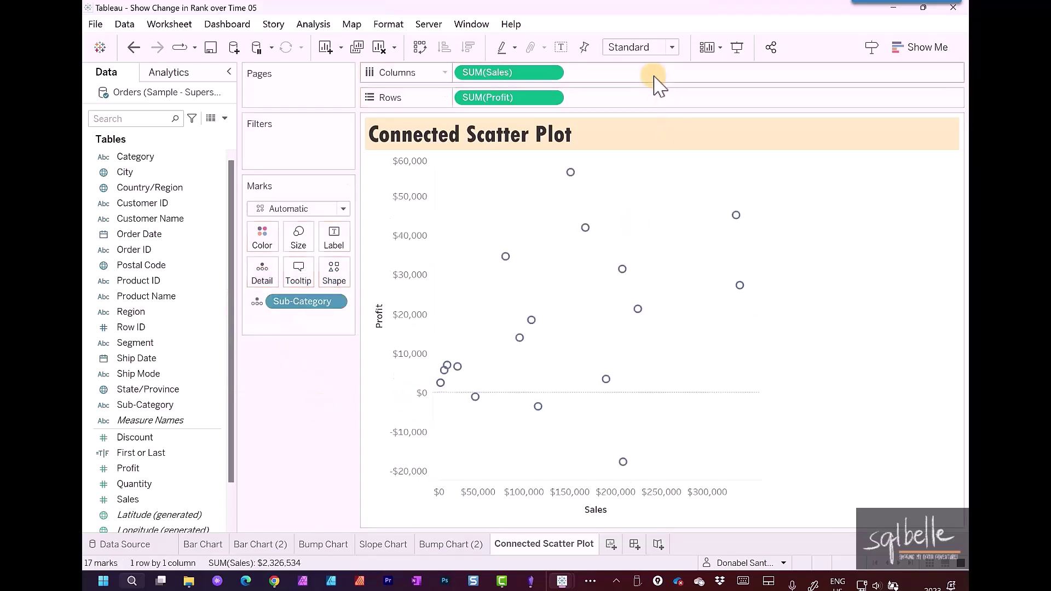
pyautogui.click(672, 47)
pyautogui.click(634, 99)
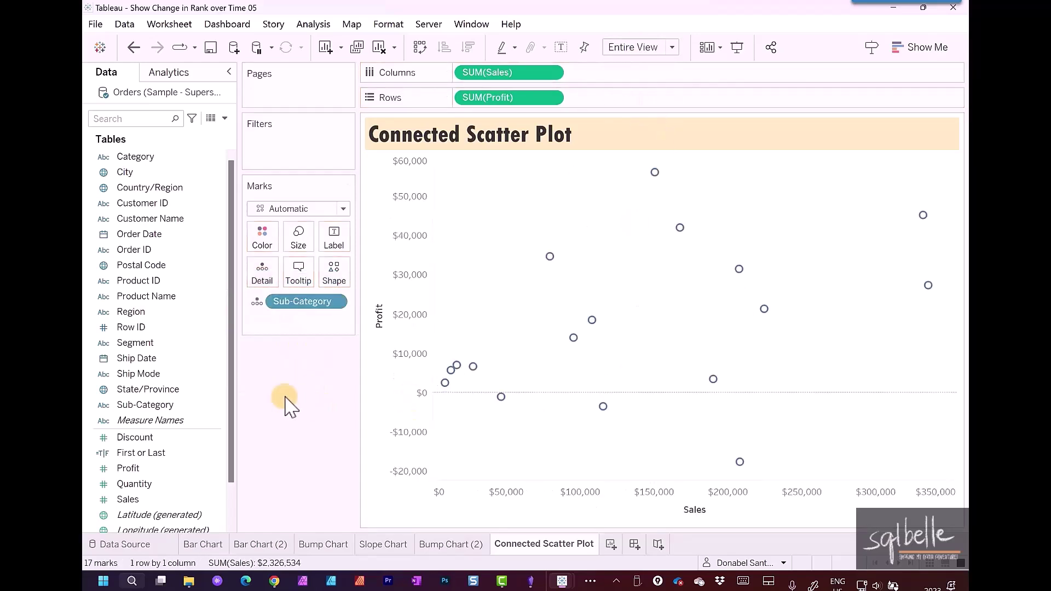
# Change the mark type from Automatic to Line to join the 17 sub-category points.
pyautogui.click(340, 211)
pyautogui.click(308, 257)
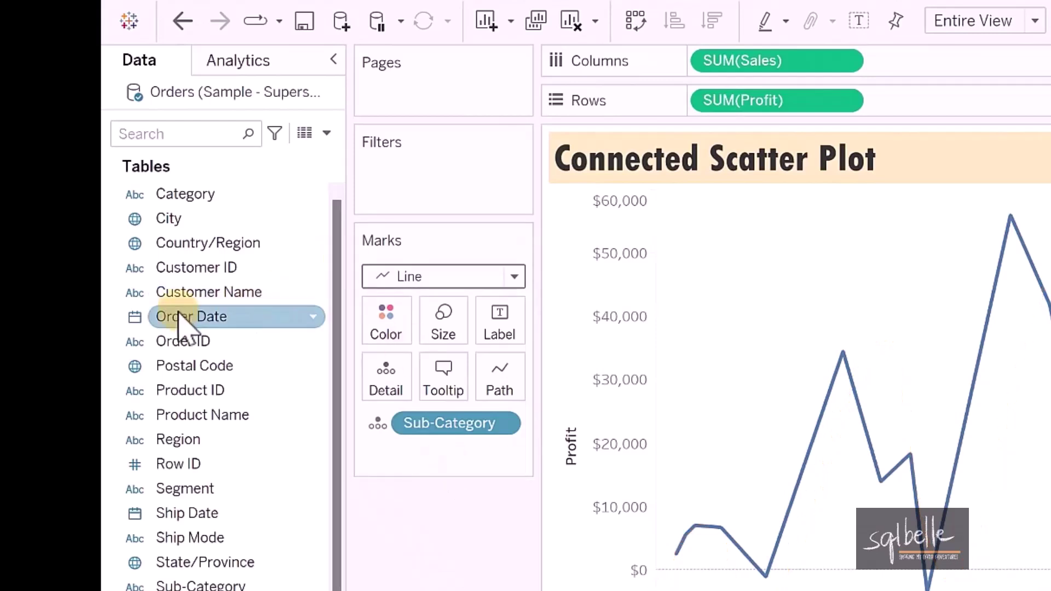
# Put YEAR(Order Date) on Path so each sub-category traces its own yearly line (68 marks).
pyautogui.moveTo(164, 317); pyautogui.dragTo(510, 376)
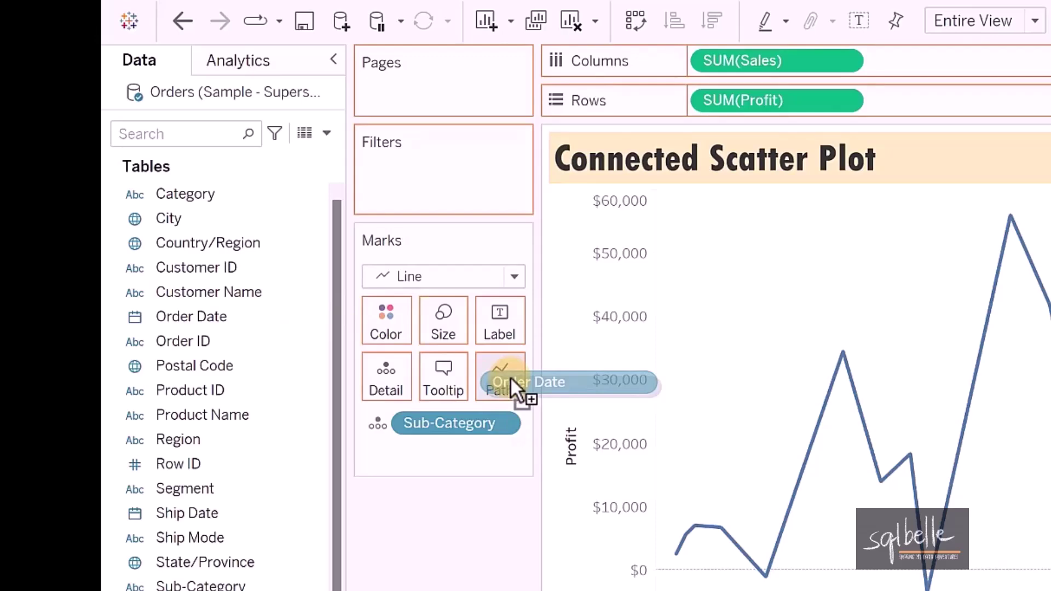
pyautogui.moveTo(510, 376); pyautogui.dragTo(510, 376)
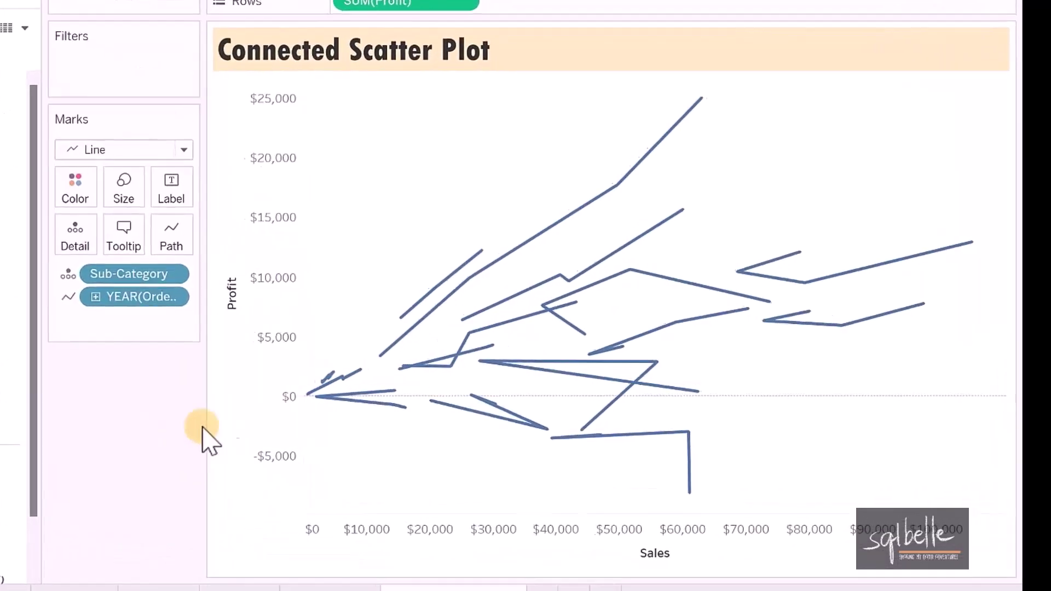
pyautogui.moveTo(491, 363)
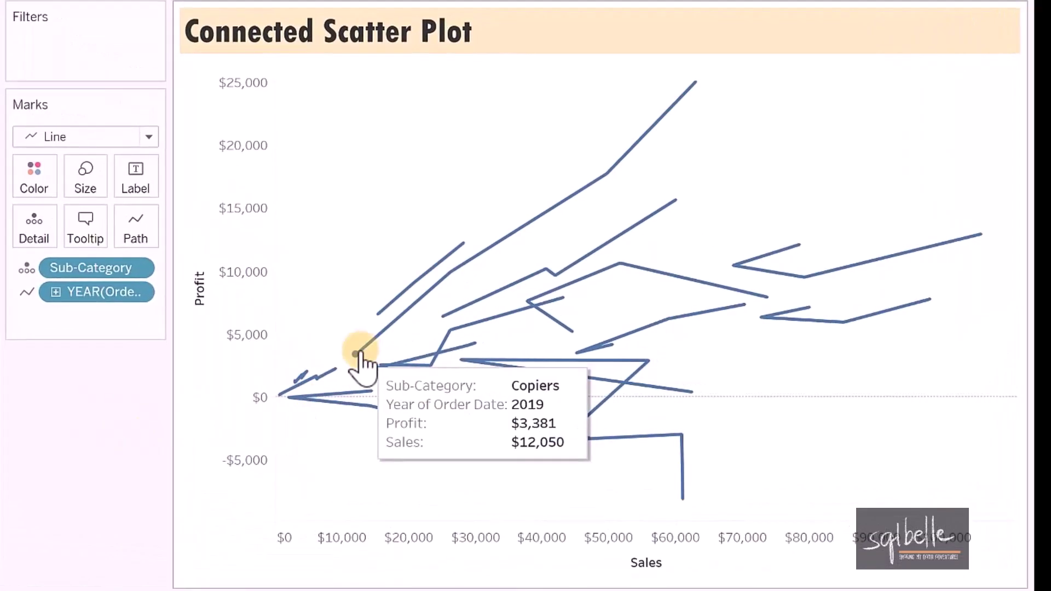
pyautogui.moveTo(449, 272)
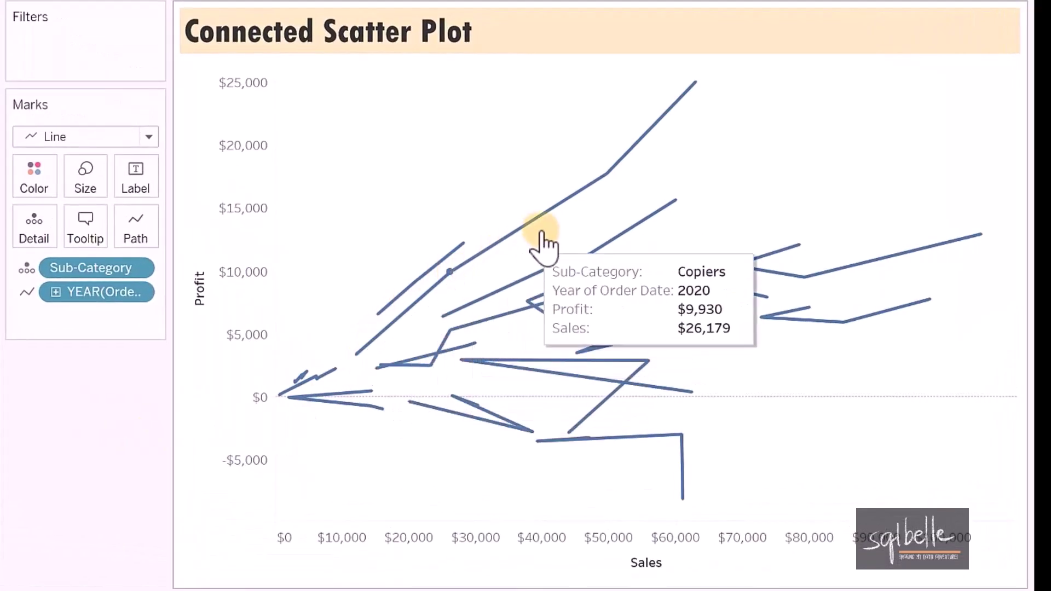
pyautogui.moveTo(607, 174)
pyautogui.moveTo(690, 92)
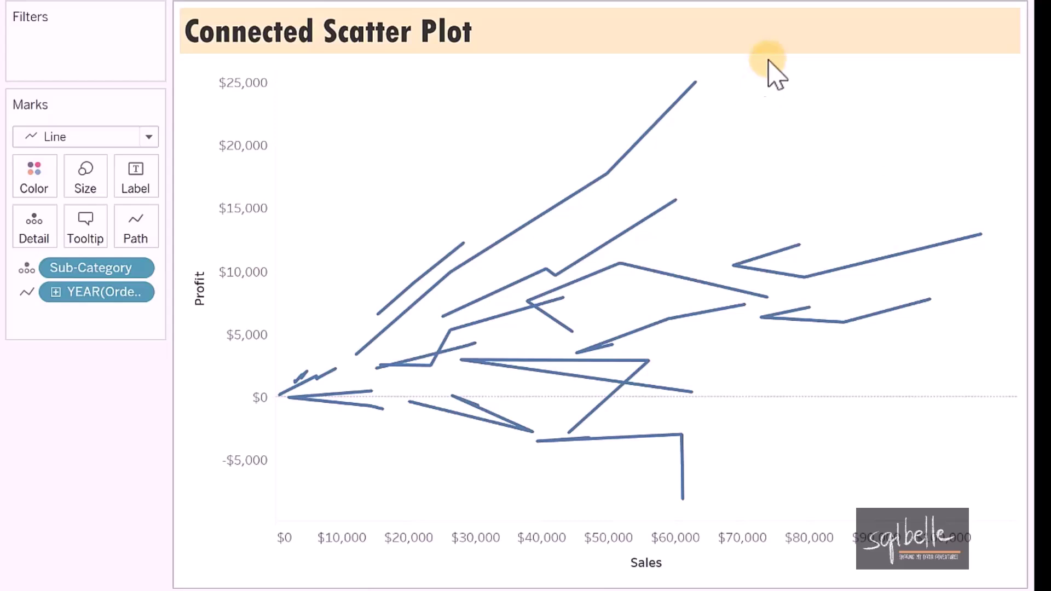
pyautogui.moveTo(803, 246)
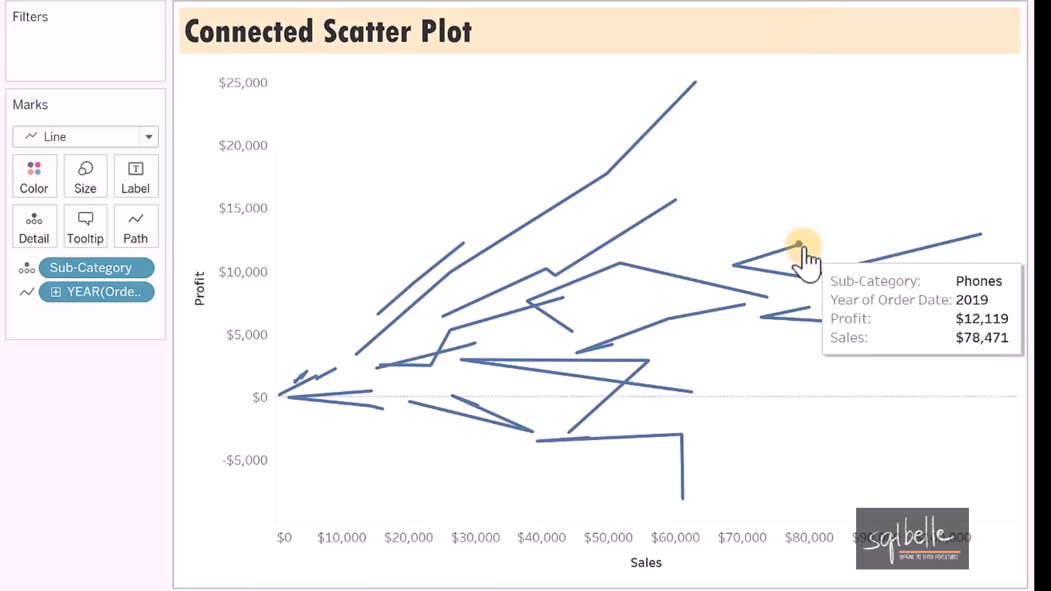
pyautogui.moveTo(734, 266)
pyautogui.moveTo(798, 271)
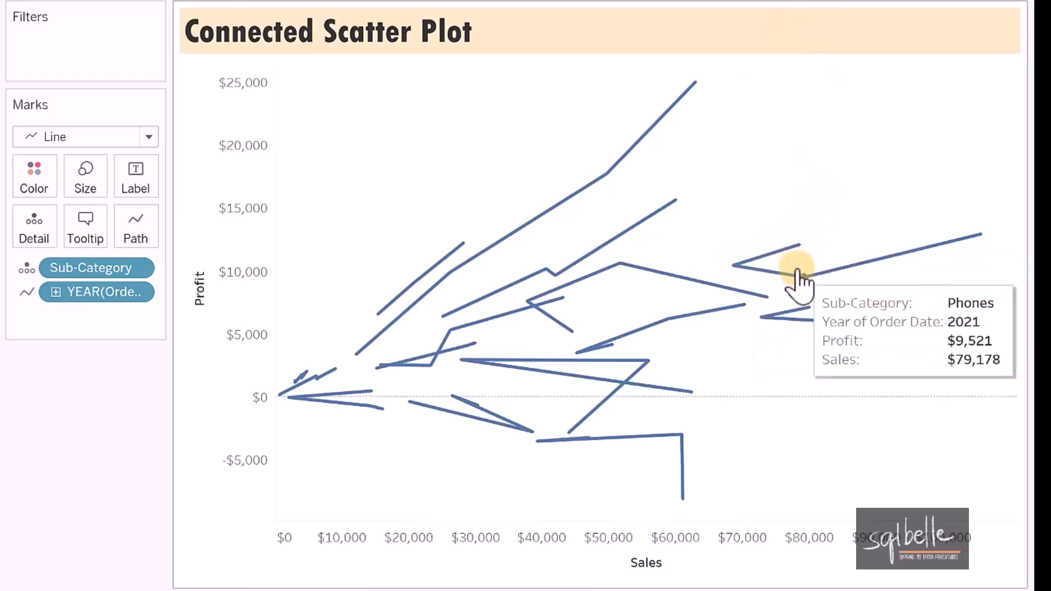
pyautogui.moveTo(961, 241)
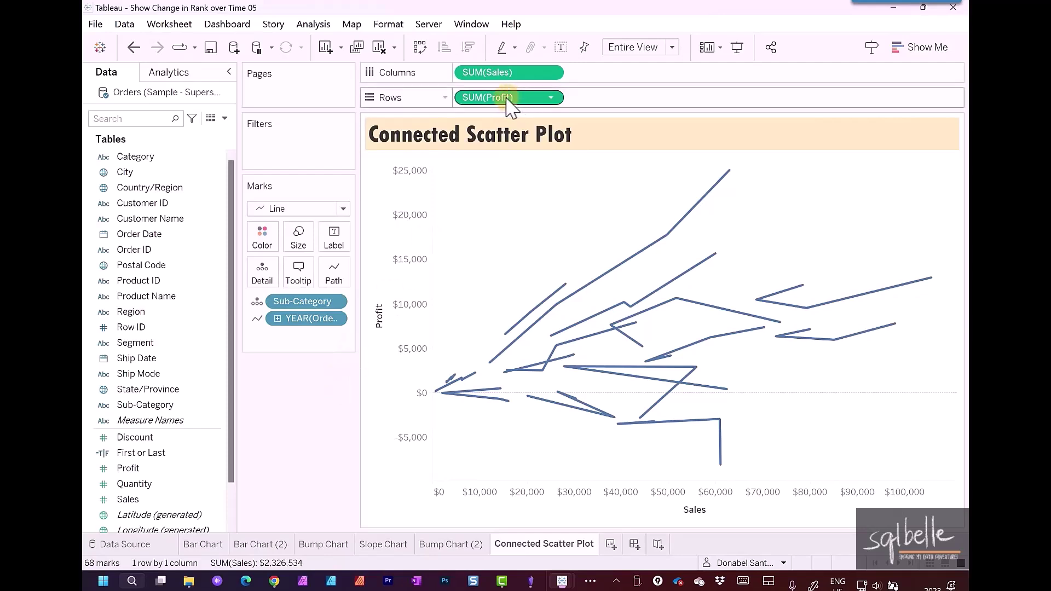
# Duplicate SUM(Profit) on Rows and set the second pane's mark type to Circle.
pyautogui.moveTo(506, 99); pyautogui.dragTo(621, 98)
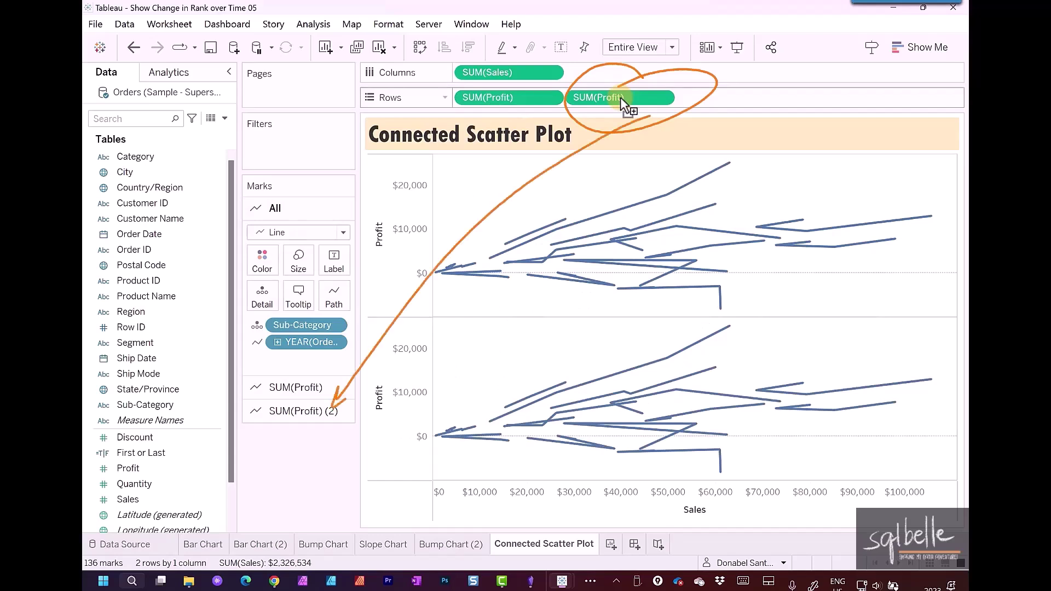
pyautogui.click(299, 411)
pyautogui.click(301, 280)
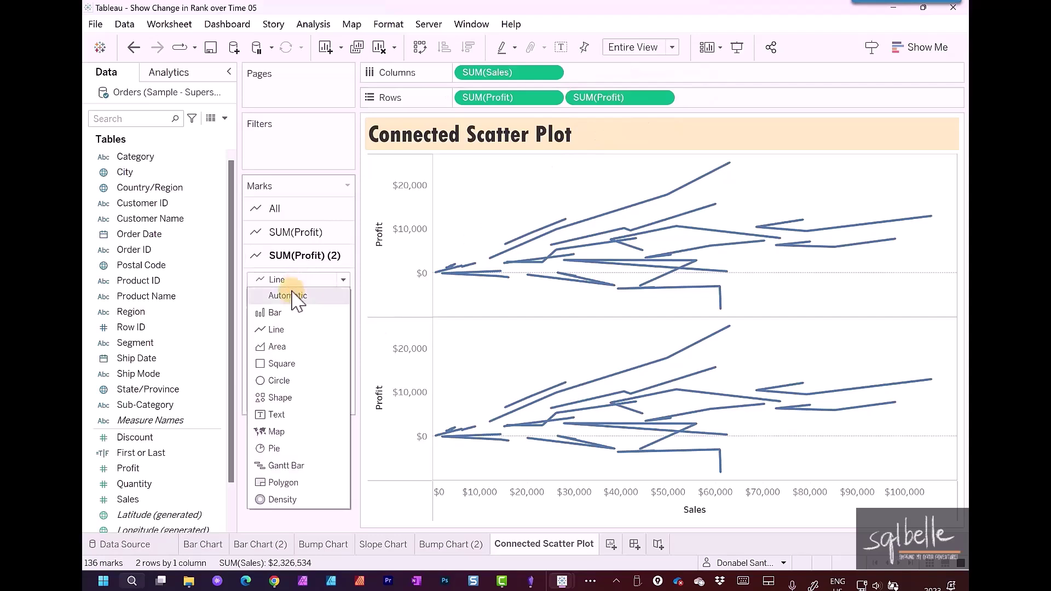
pyautogui.click(279, 380)
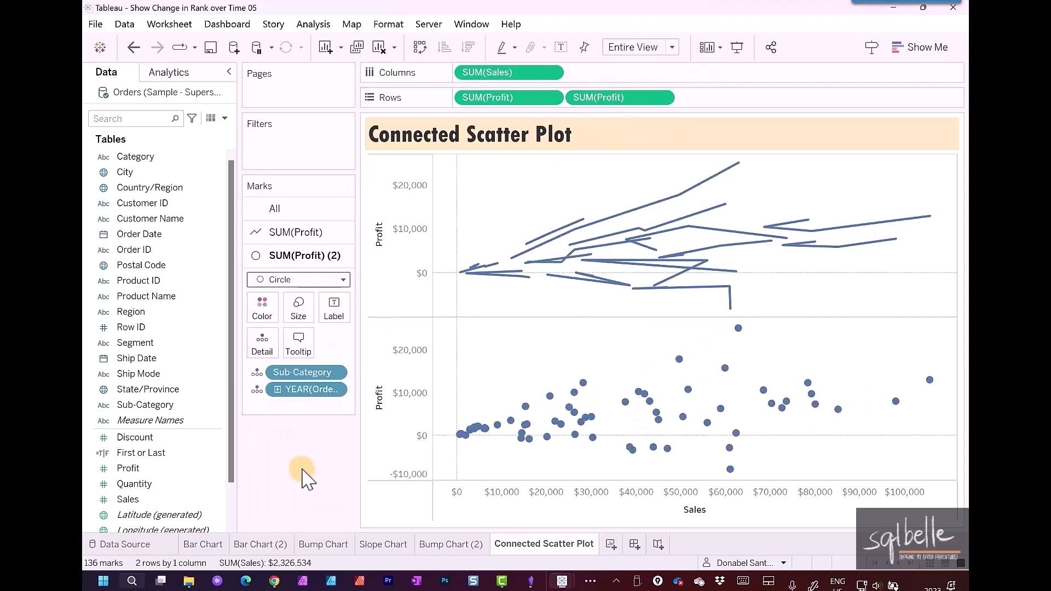
# Label the circles with Rank of SUM(Profit), computed using Sub-Category.
pyautogui.moveTo(574, 97); pyautogui.dragTo(338, 378)
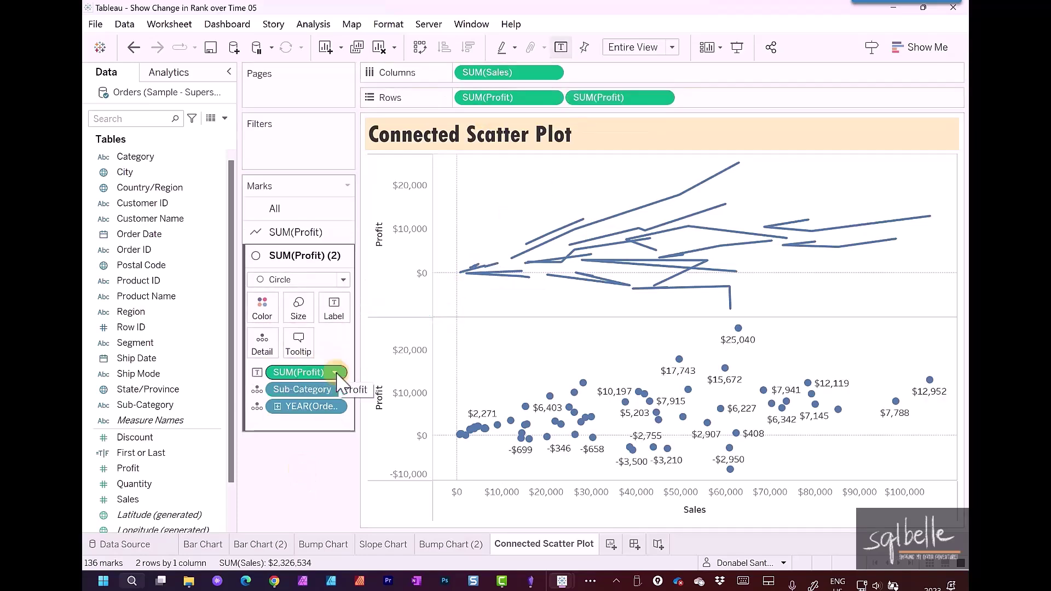
pyautogui.click(335, 373)
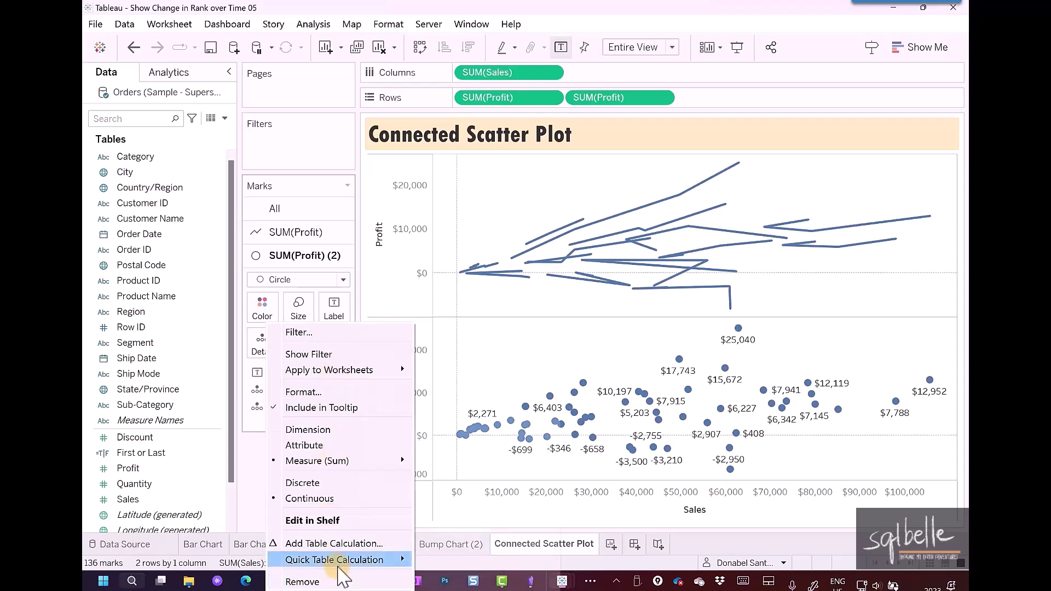
pyautogui.moveTo(338, 570)
pyautogui.click(443, 491)
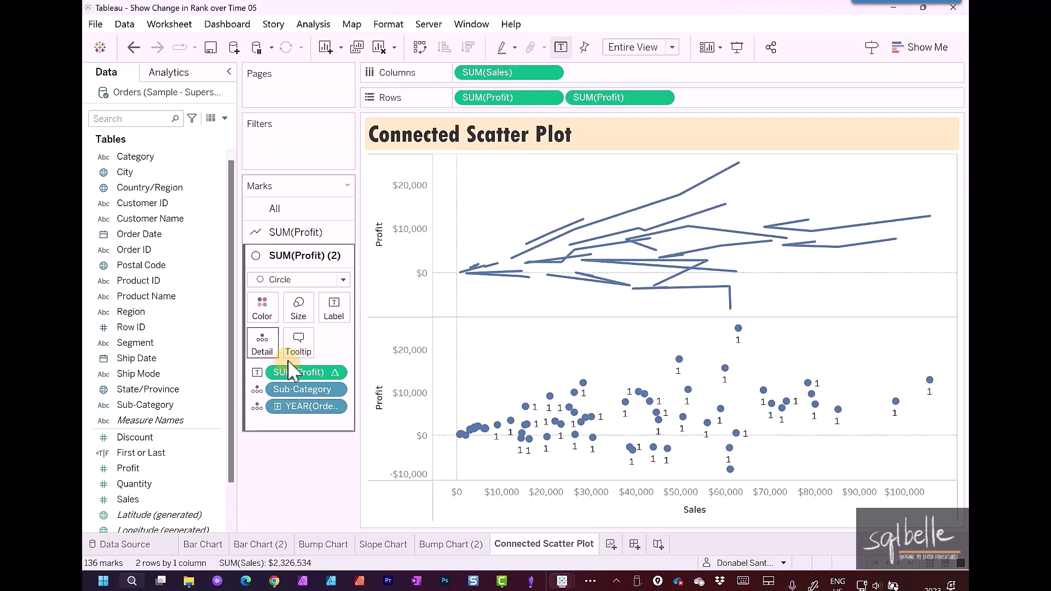
pyautogui.click(334, 373)
pyautogui.moveTo(338, 515)
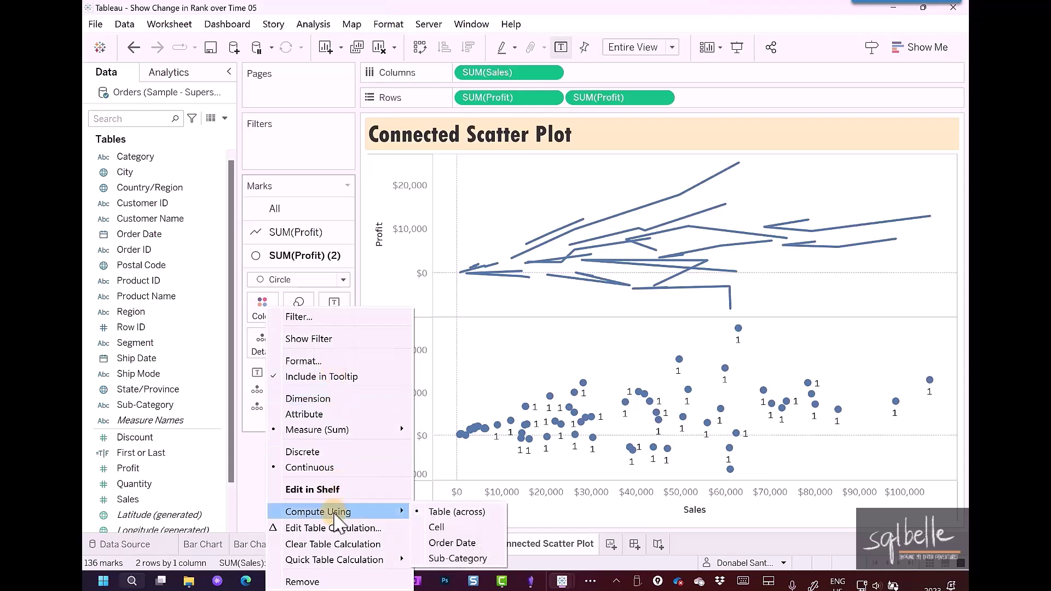
pyautogui.click(479, 558)
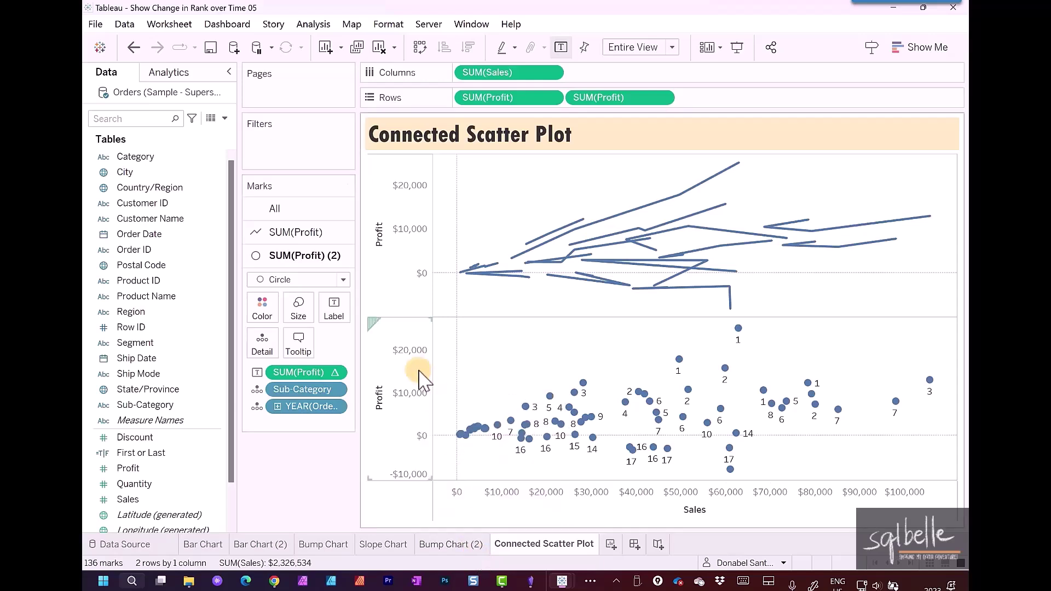
pyautogui.click(335, 313)
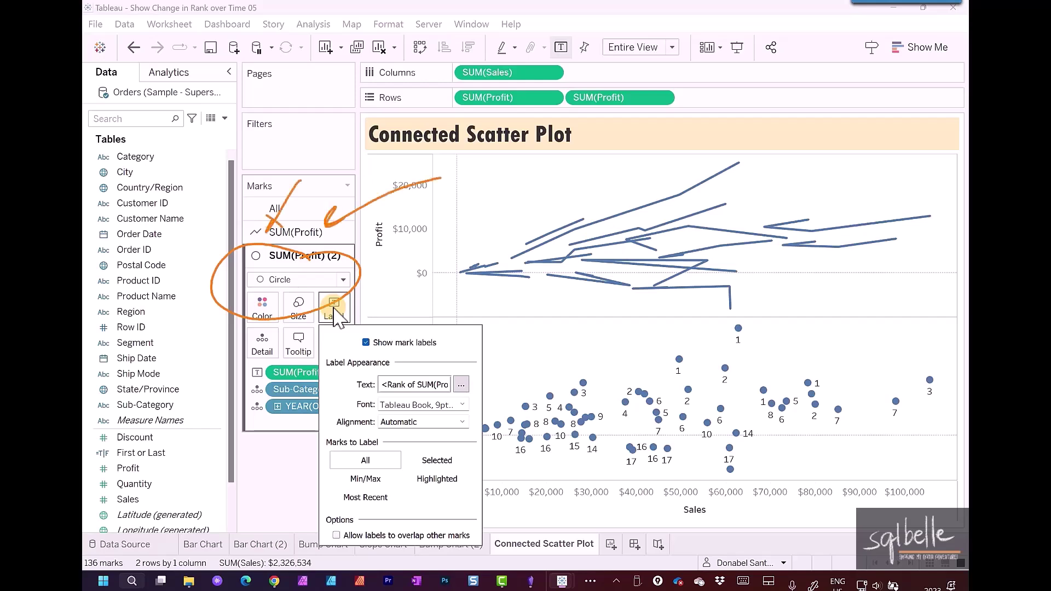
# Set the rank label alignment to horizontal center and vertical middle.
pyautogui.click(335, 313)
pyautogui.click(337, 306)
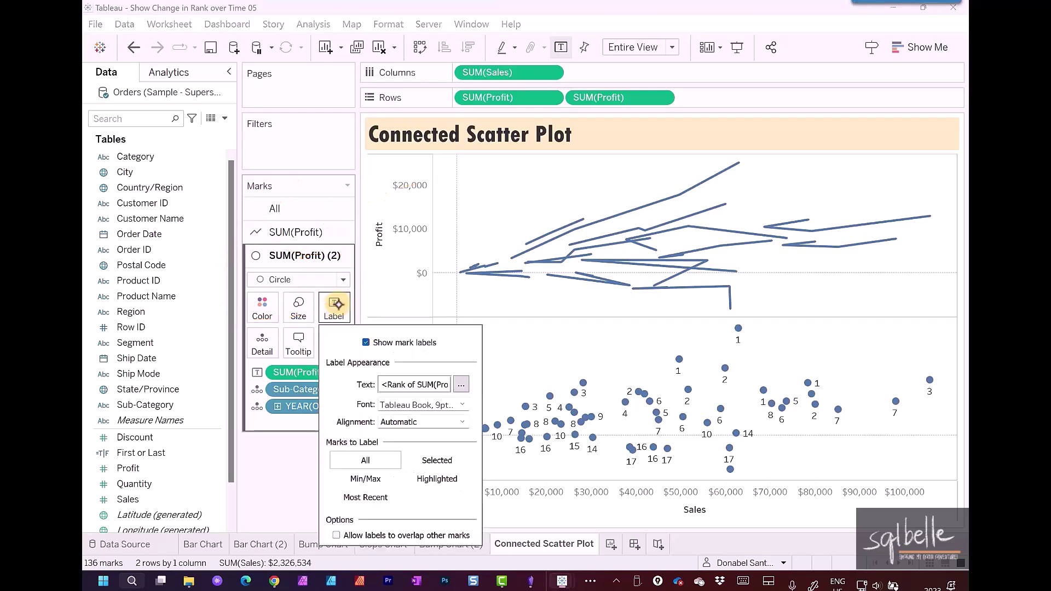
pyautogui.click(397, 422)
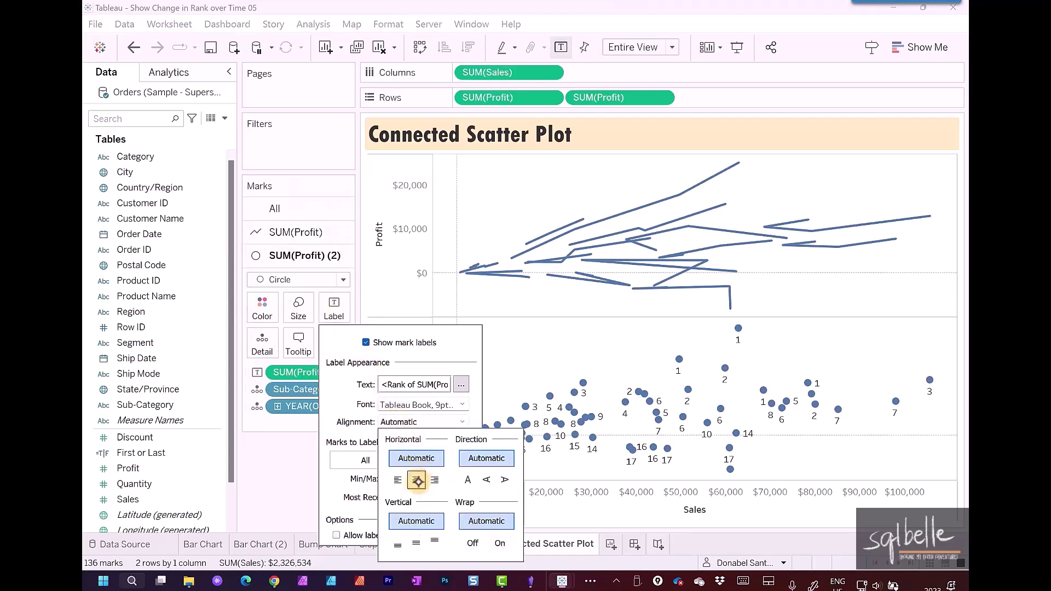
pyautogui.click(417, 480)
pyautogui.click(414, 543)
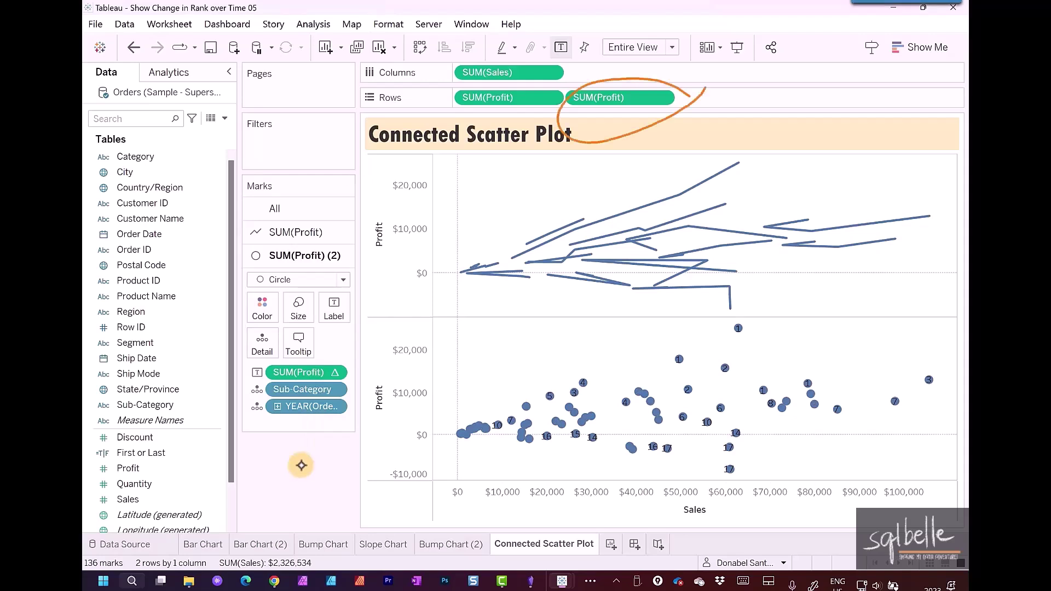
# Make the second SUM(Profit) a dual axis and synchronize both Profit axes.
pyautogui.click(666, 97)
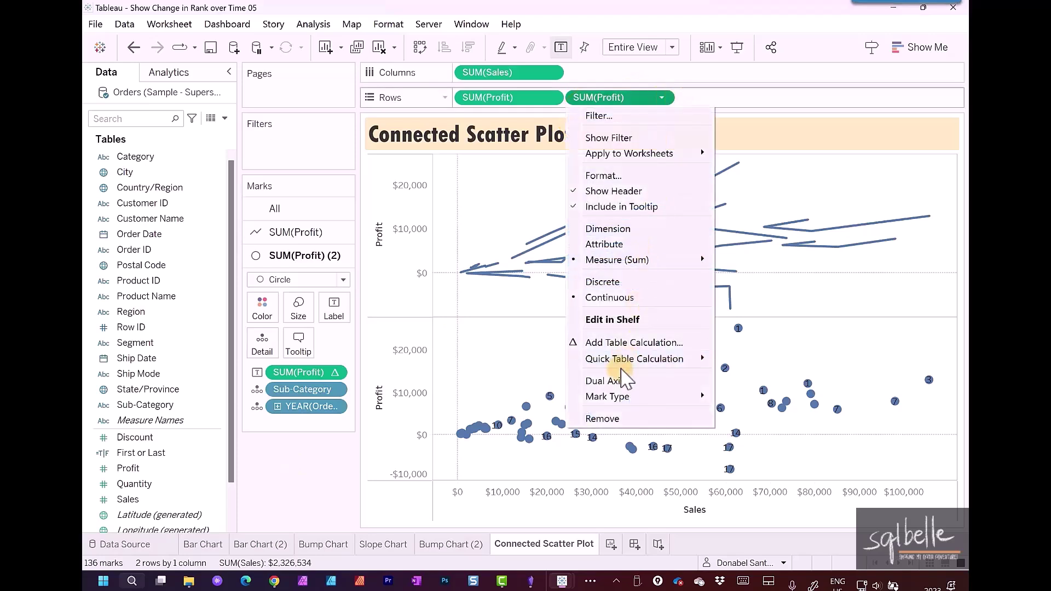
pyautogui.click(620, 390)
pyautogui.rightClick(925, 192)
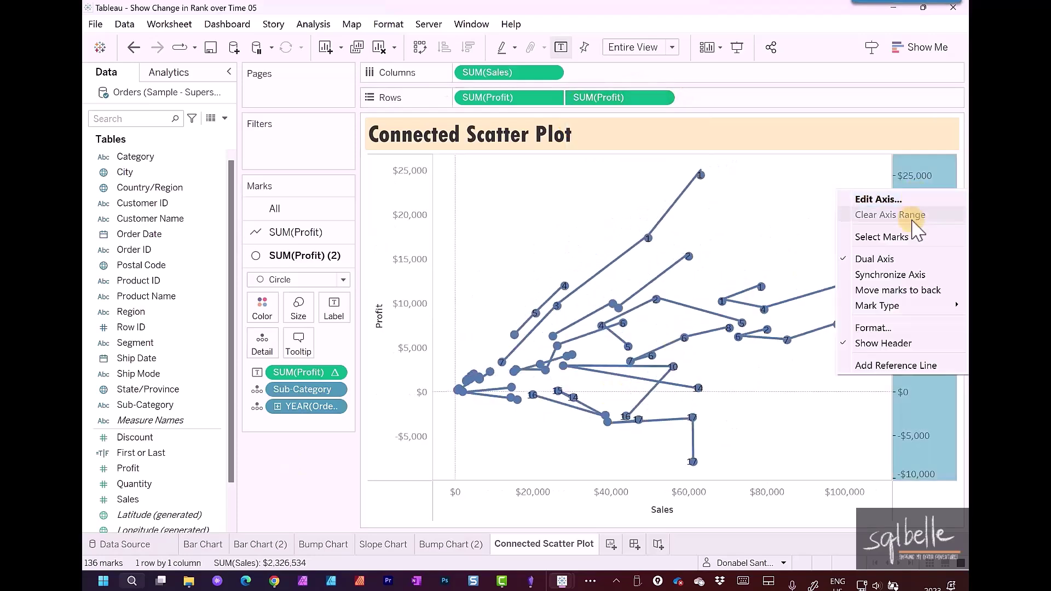
pyautogui.click(909, 275)
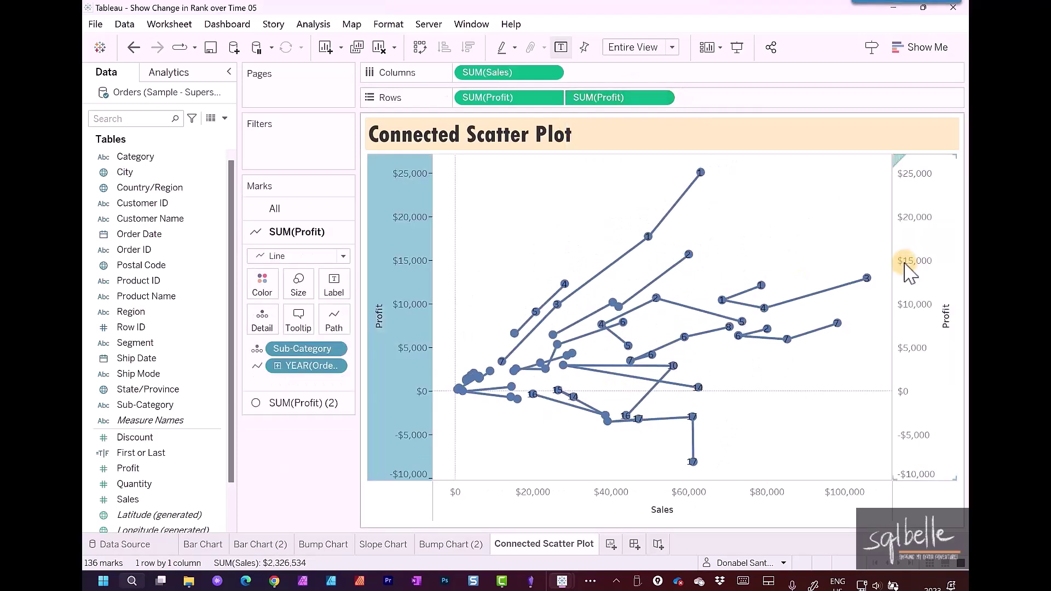
pyautogui.click(471, 441)
# Set the circle rank labels to font size 6 in a dark colour.
pyautogui.click(281, 402)
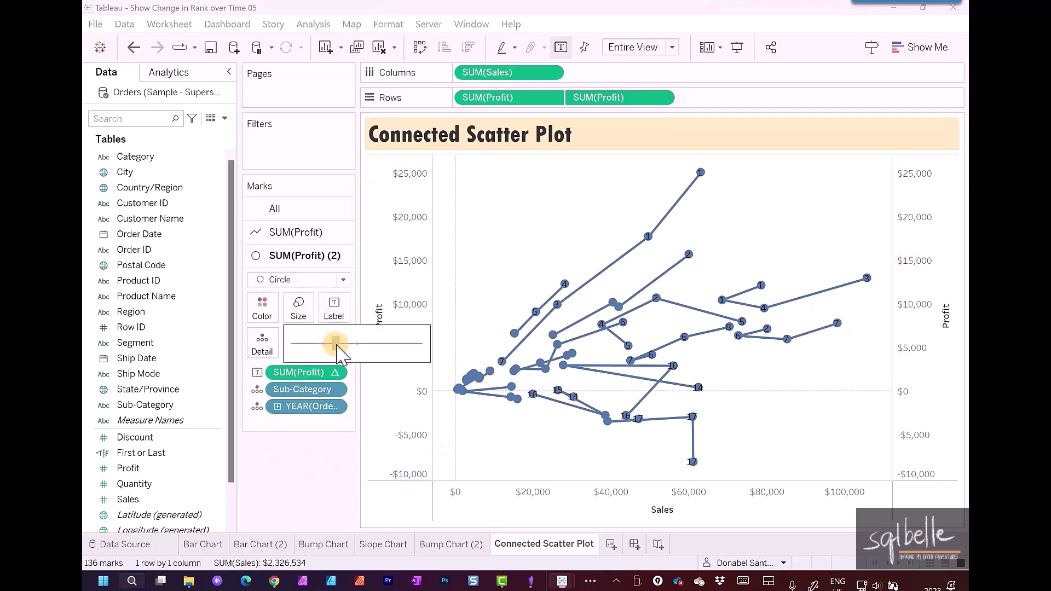
pyautogui.click(334, 309)
pyautogui.click(421, 404)
pyautogui.write('6')
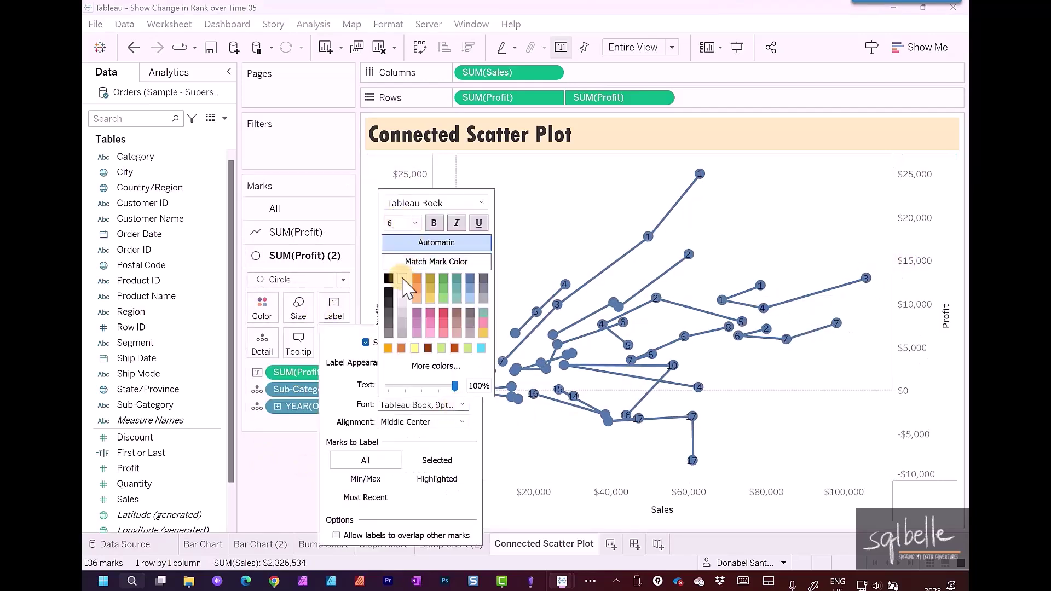
pyautogui.click(393, 304)
pyautogui.click(288, 470)
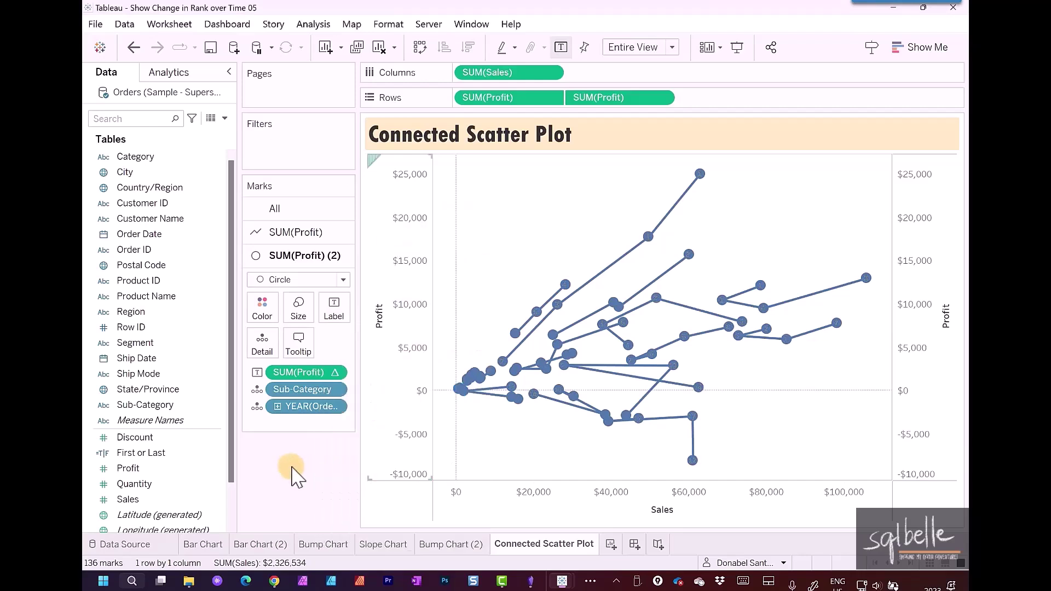
# Show a Sub-Category highlighter and pick Phones to emphasise its yearly ranks.
pyautogui.click(334, 390)
pyautogui.click(334, 392)
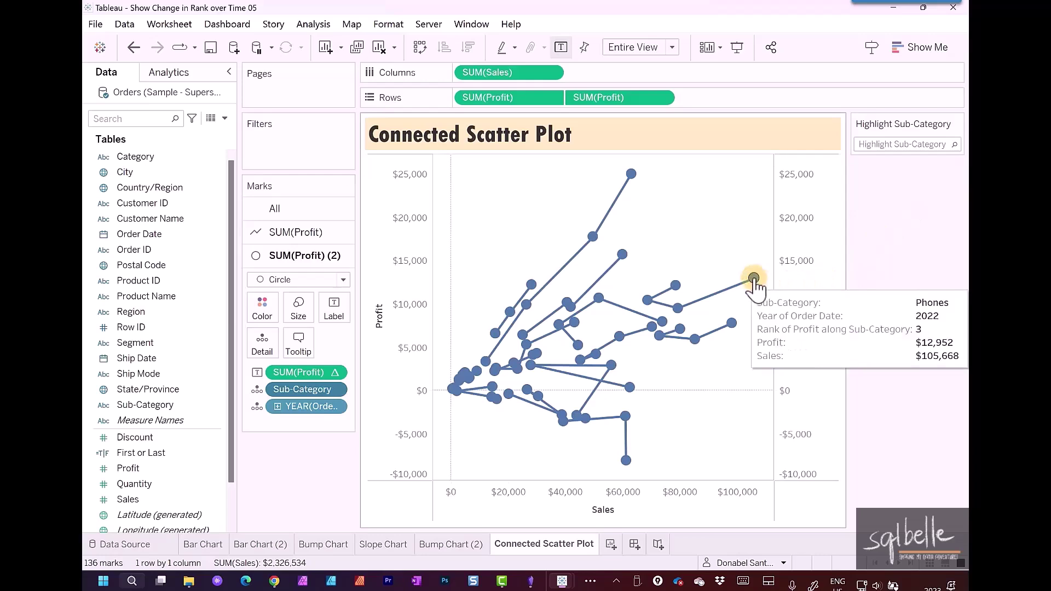
pyautogui.click(889, 144)
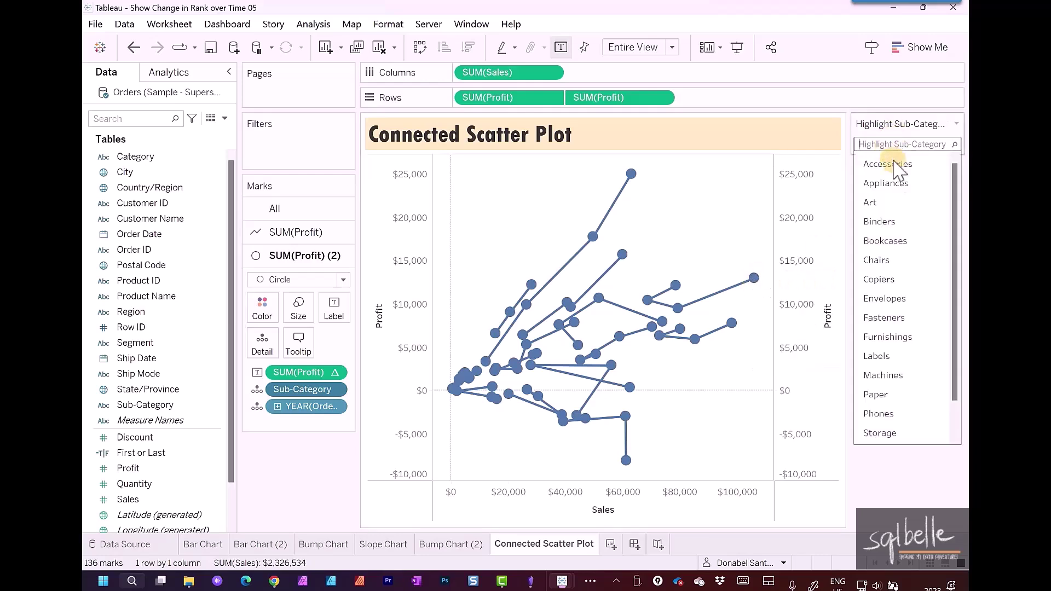
pyautogui.scroll(-1, 920, 284)
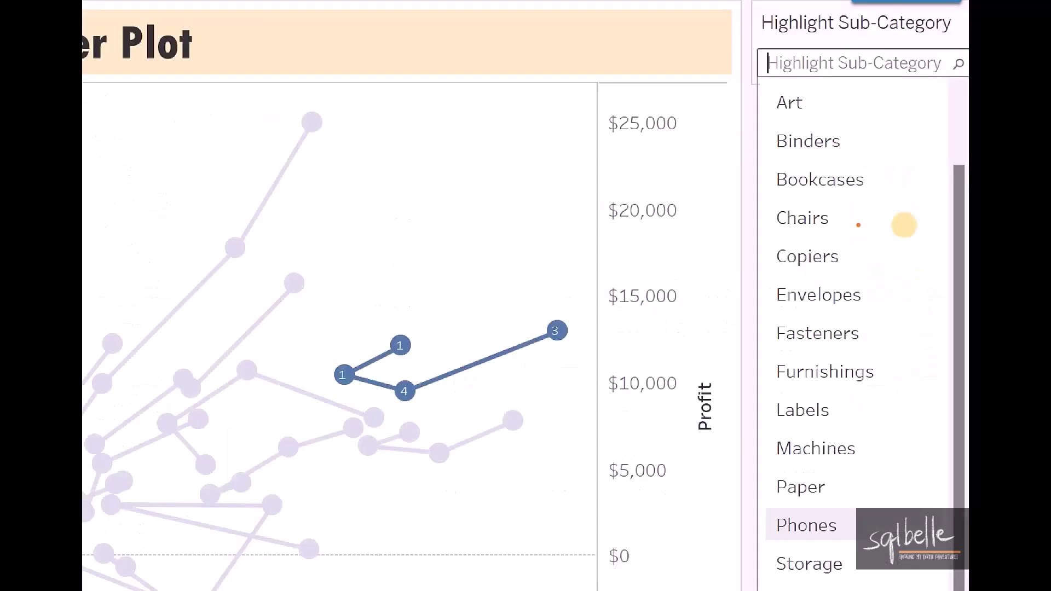
pyautogui.moveTo(468, 261)
pyautogui.mouseDown()
pyautogui.moveTo(427, 301)
pyautogui.moveTo(422, 326)
pyautogui.mouseUp()
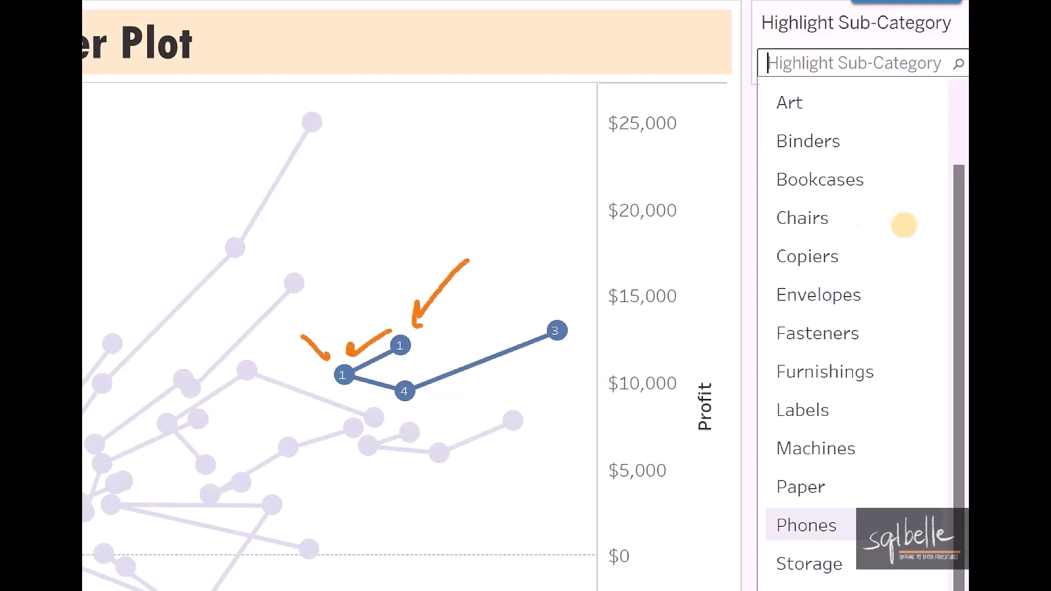